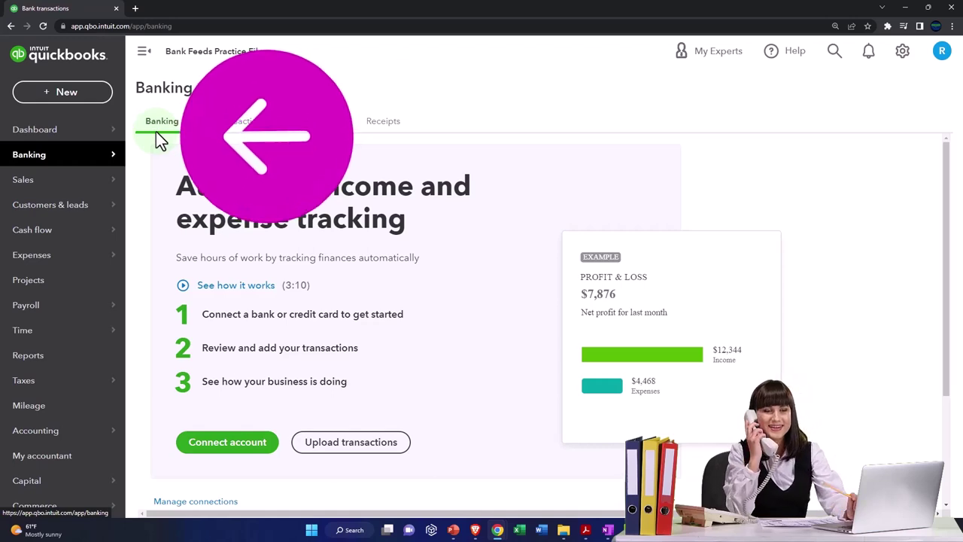
- Switch to the Sample Company file and open its bank transactions from the Bookkeeping area
left_click_drag(961, 238, 837, 238)
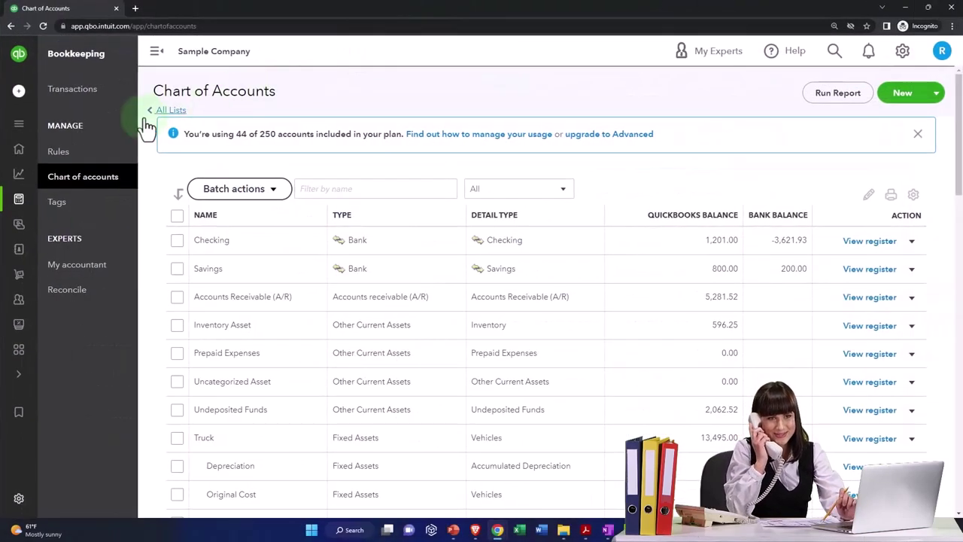
mouse_move(9, 157)
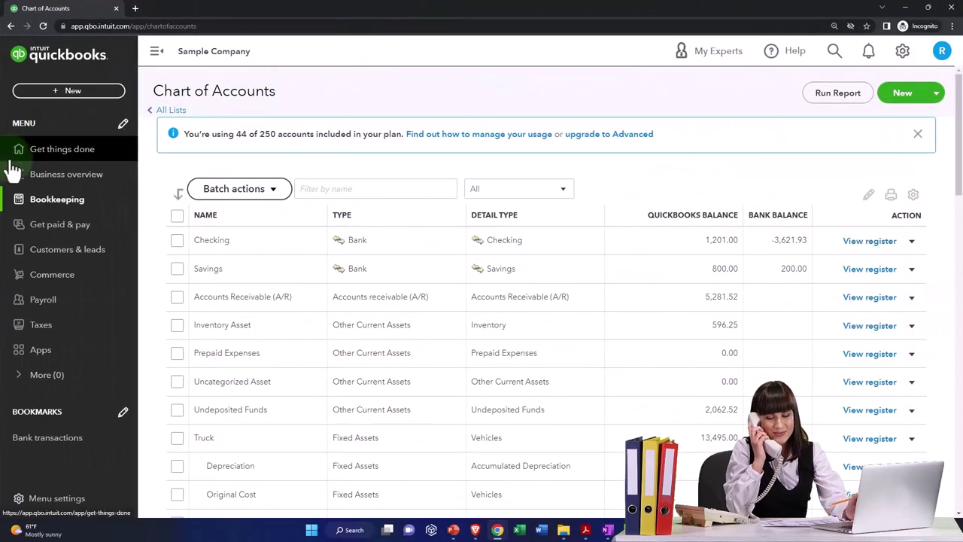
left_click(20, 209)
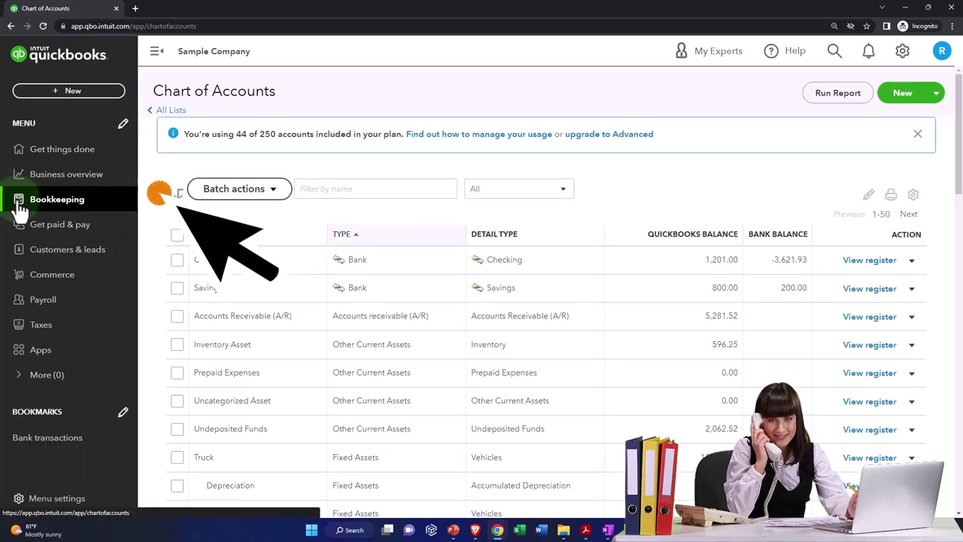
left_click(22, 209)
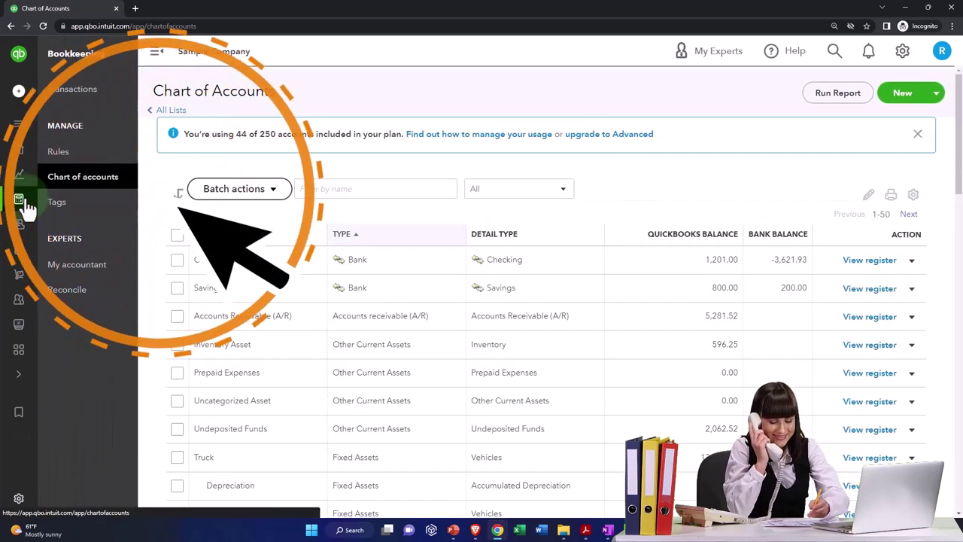
left_click(72, 99)
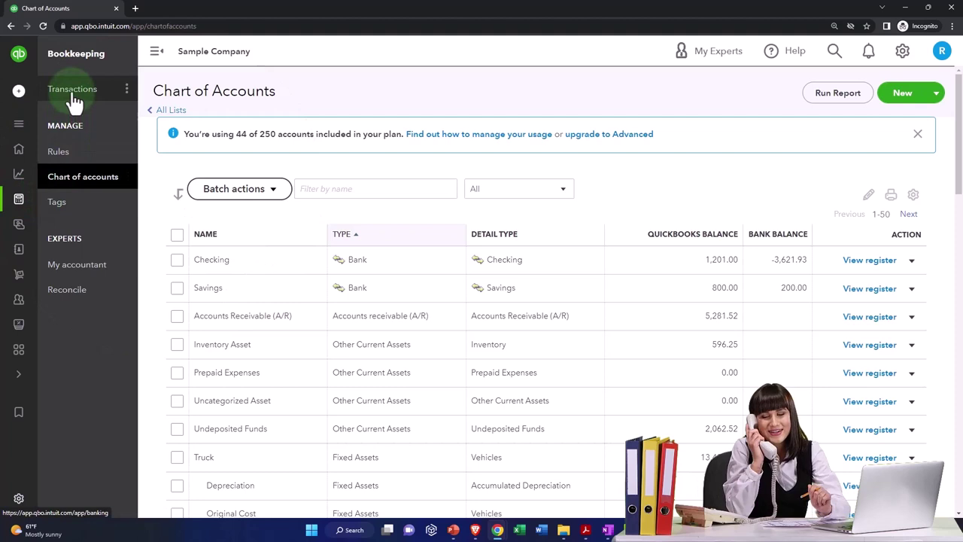
left_click(201, 135)
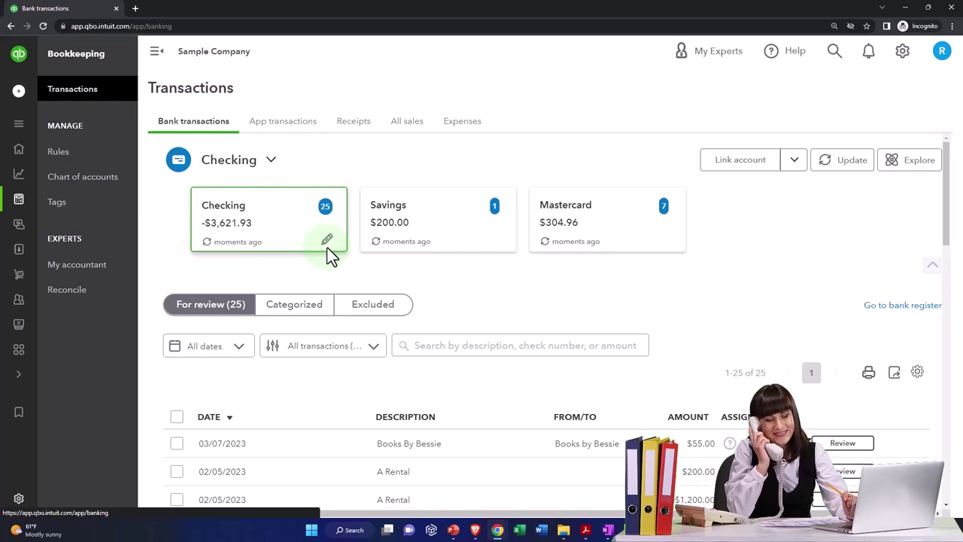
- Hide the navigation menu in the Bank Feeds Practice File and Sample Company, and review Sample Company's checking transactions awaiting review
left_click_drag(388, 1, 962, 7)
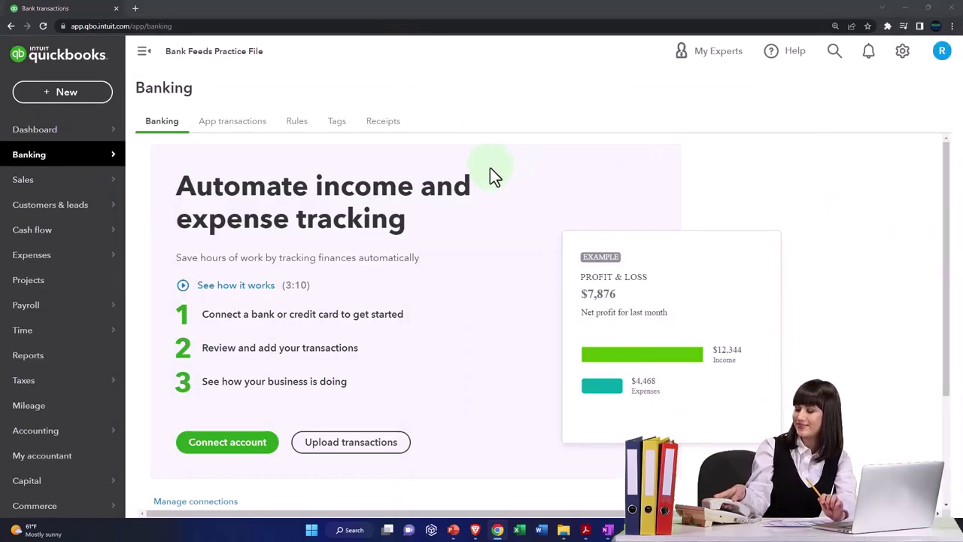
left_click(145, 57)
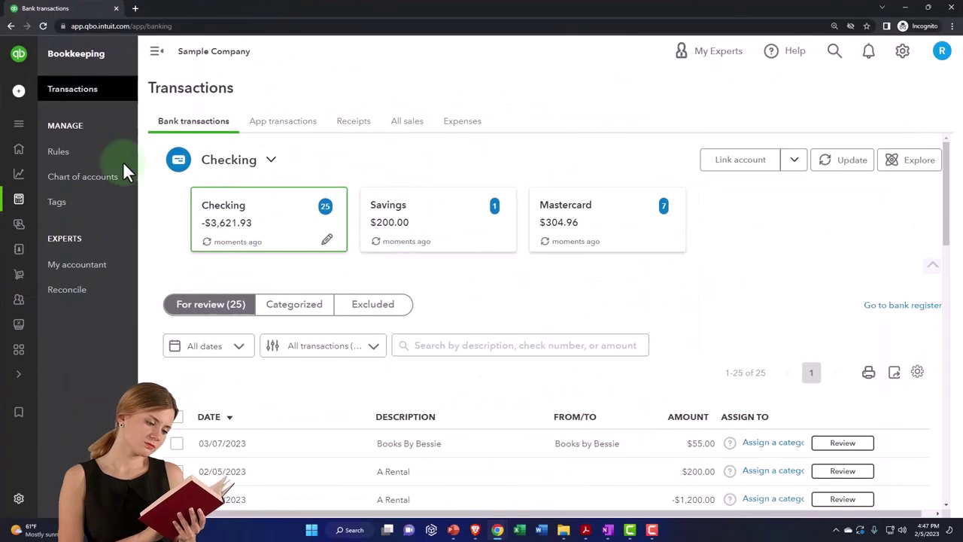
left_click(157, 51)
scroll(271, 376, "down", 3)
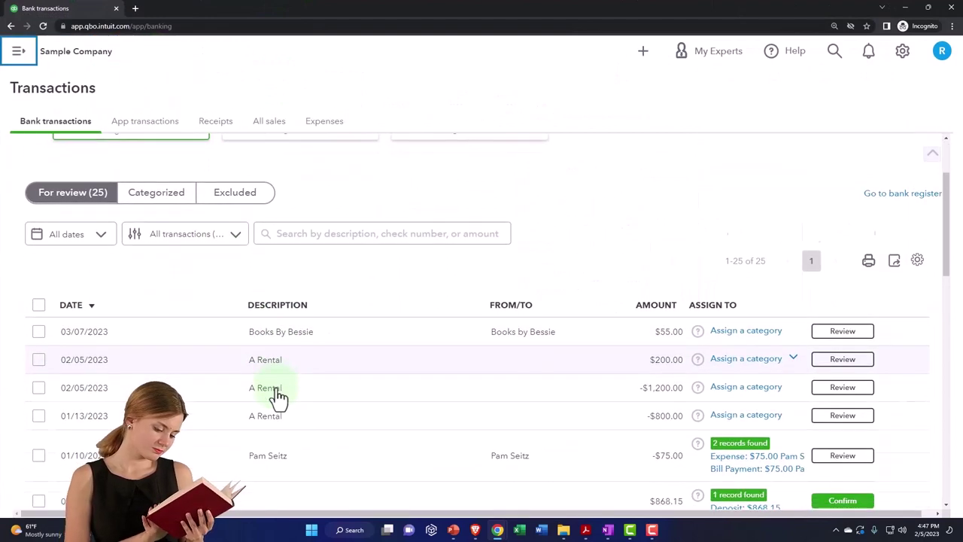
scroll(279, 397, "down", 6)
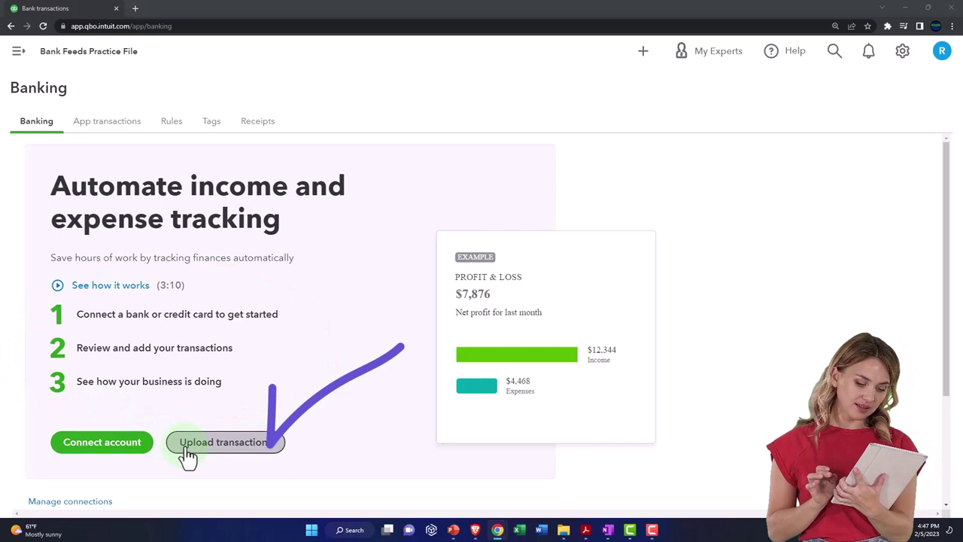
- Start connecting a bank account in the Bank Feeds Practice File and browse the expanded list of supported banks
scroll(129, 460, "down", 1)
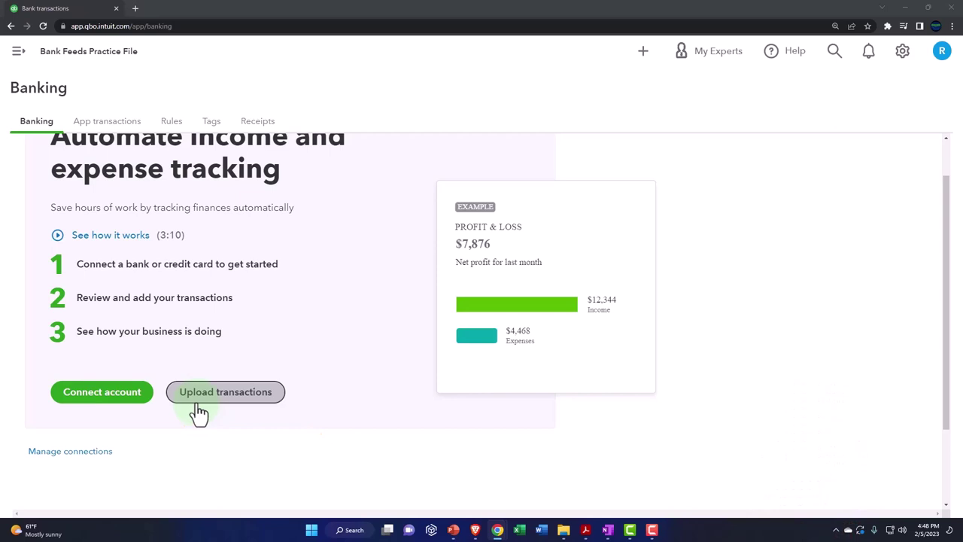
left_click(131, 406)
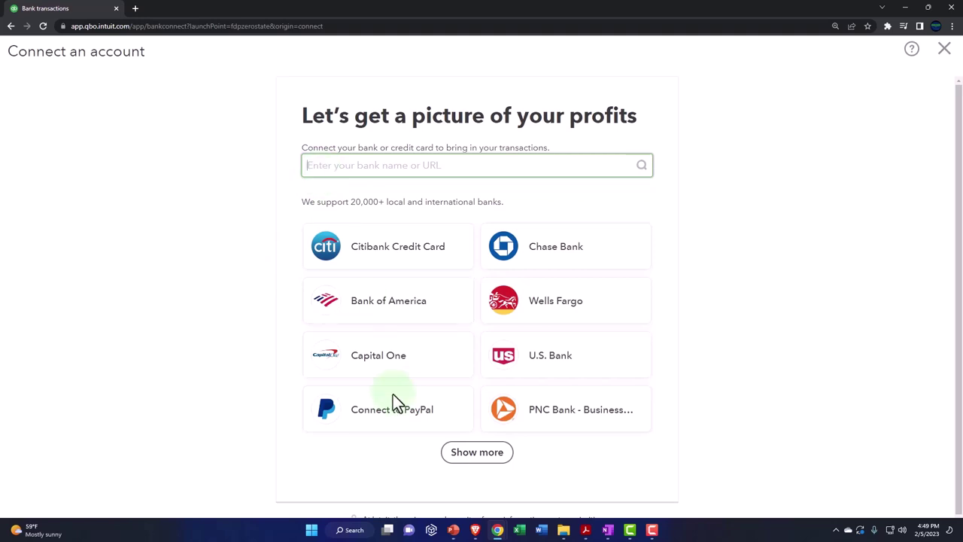
left_click(465, 455)
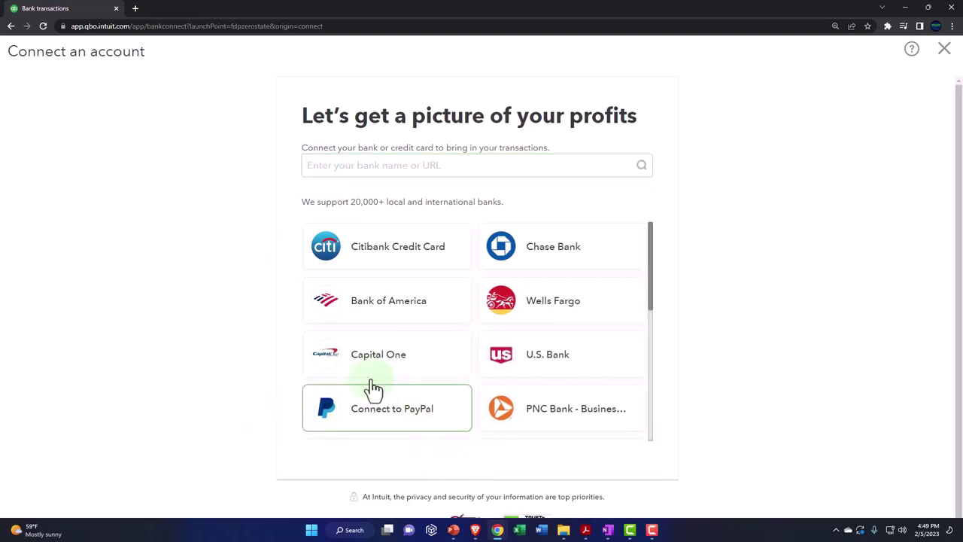
scroll(377, 384, "down", 10)
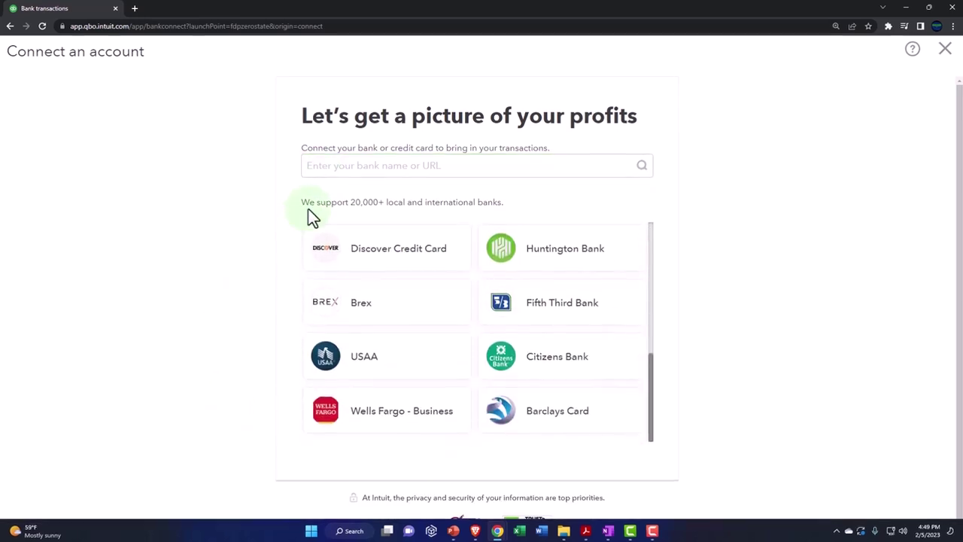
- Search the supported banks for "chas" and select Chase Bank to reach its sign-in page
left_click(327, 165)
type("cha")
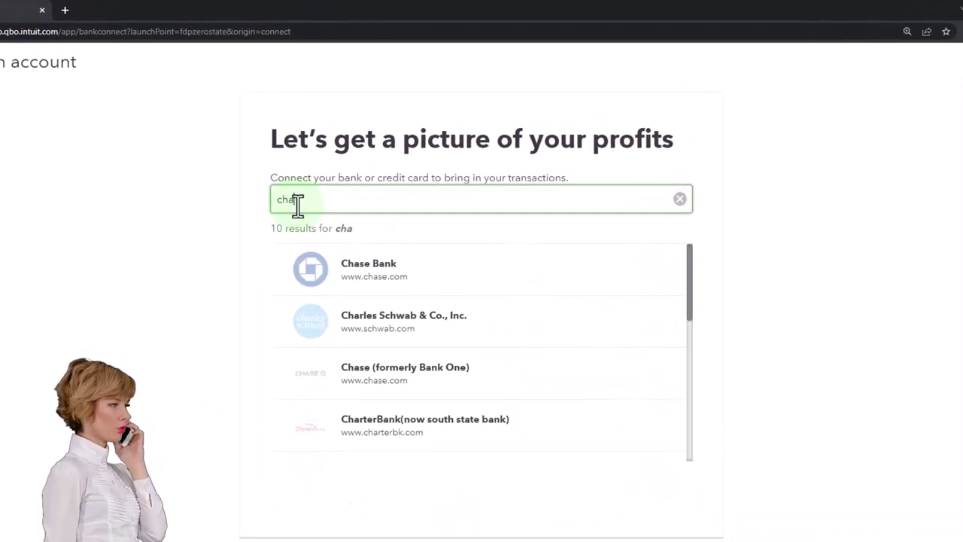
type("s")
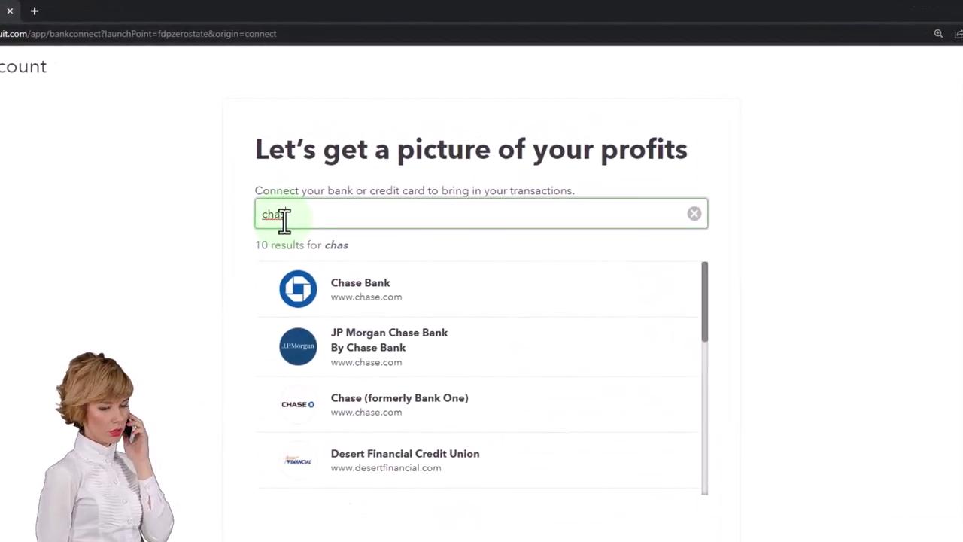
left_click(329, 301)
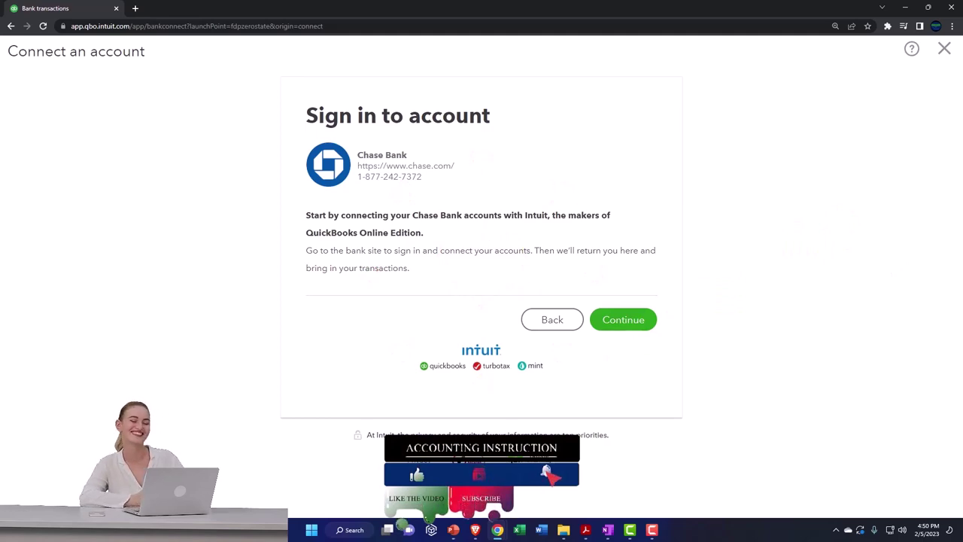
- Minimize the browser windows to view the checking files on the desktop, and return to the Sample Company bank transactions
key("alt+Tab")
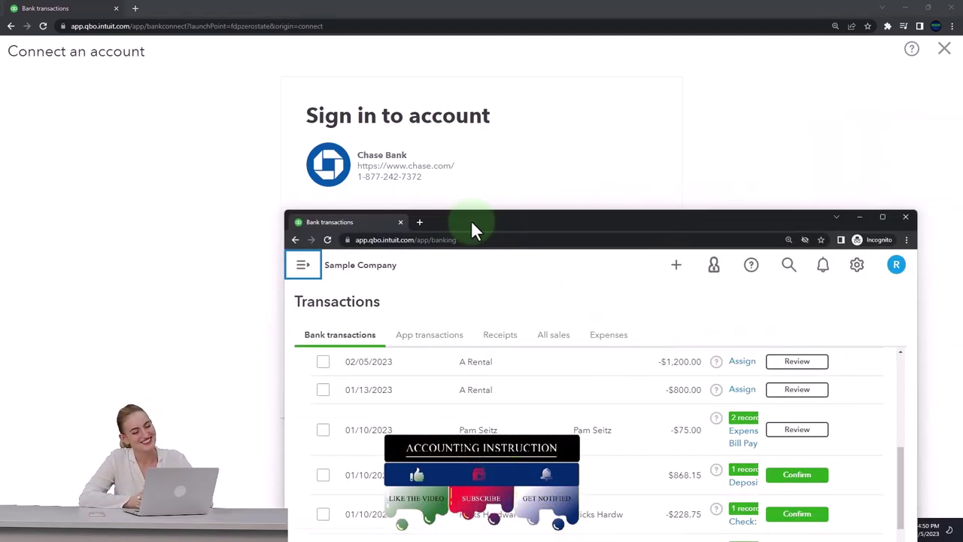
left_click_drag(471, 225, 318, 7)
left_click(230, 195)
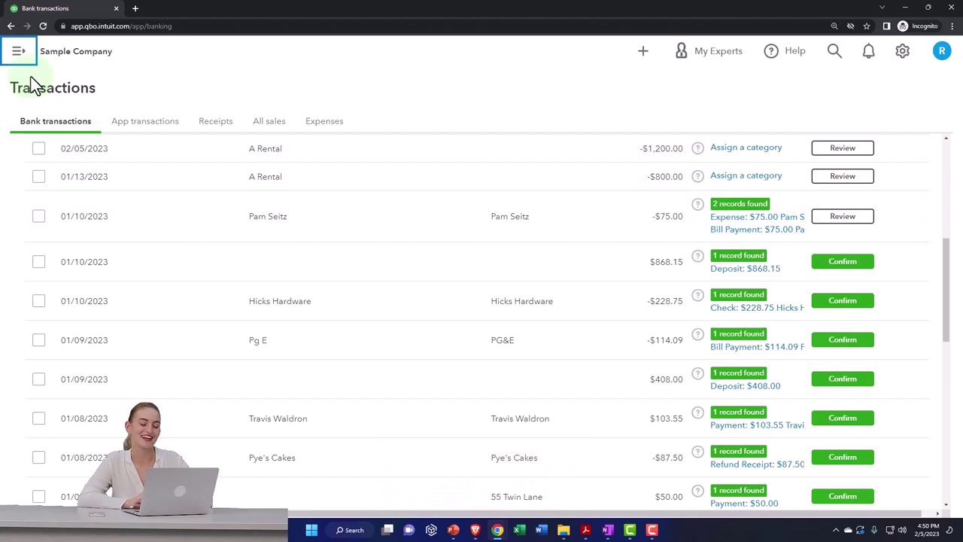
left_click(926, 9)
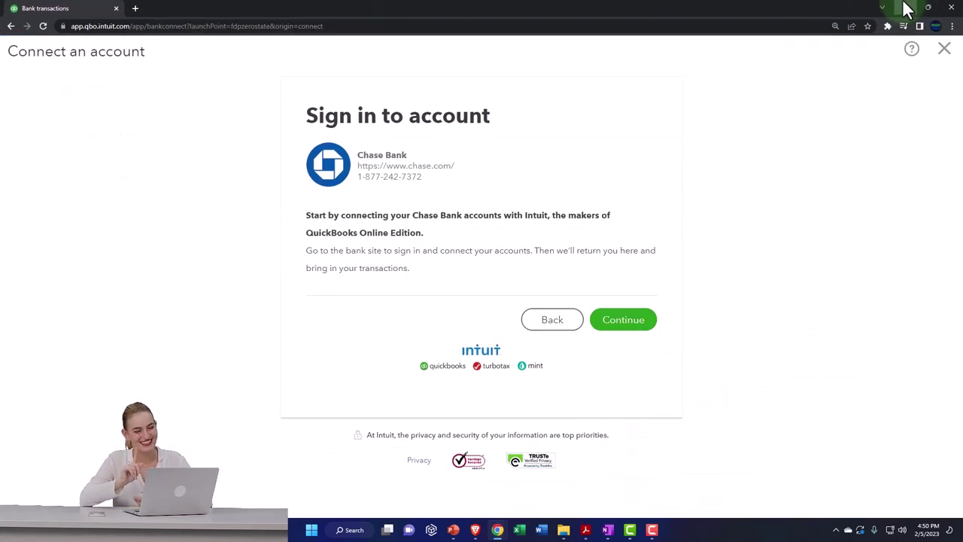
left_click(903, 9)
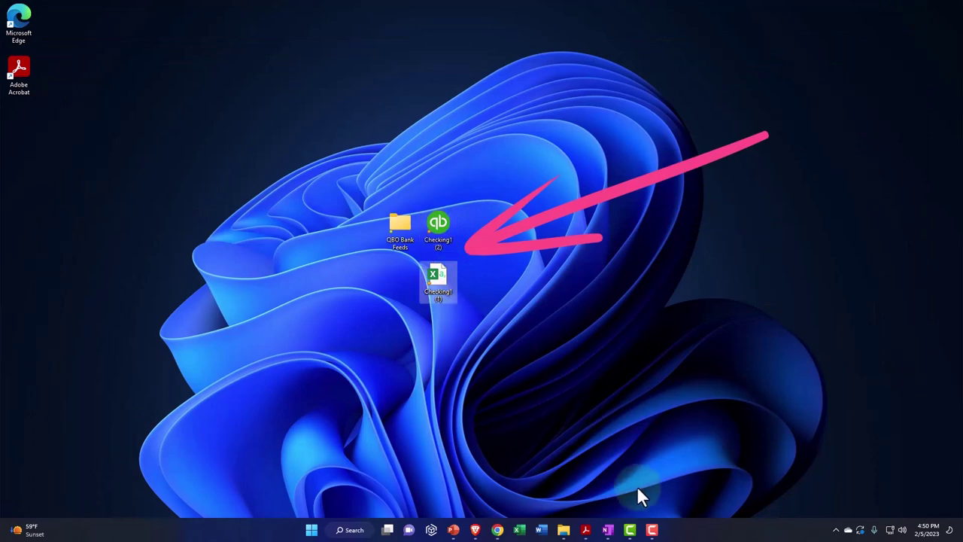
mouse_move(500, 528)
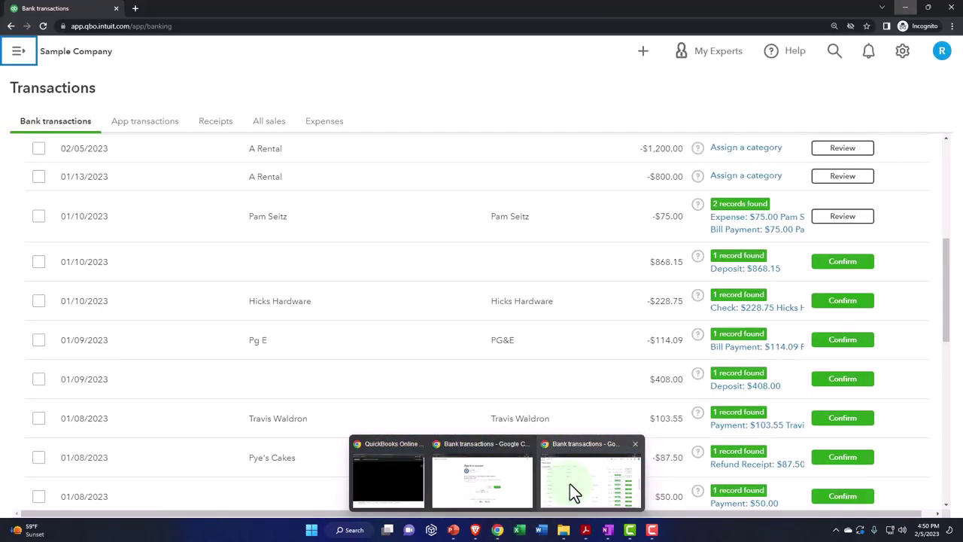
left_click(569, 486)
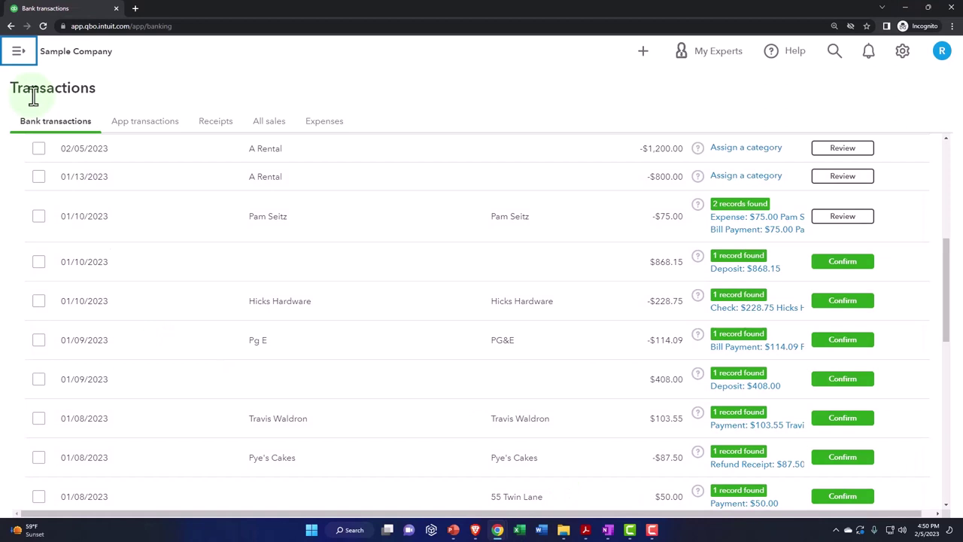
- Show where Transactions sits under Bookkeeping in Sample Company, hide the navigation menu and look through the checking account's transactions for review
left_click(18, 56)
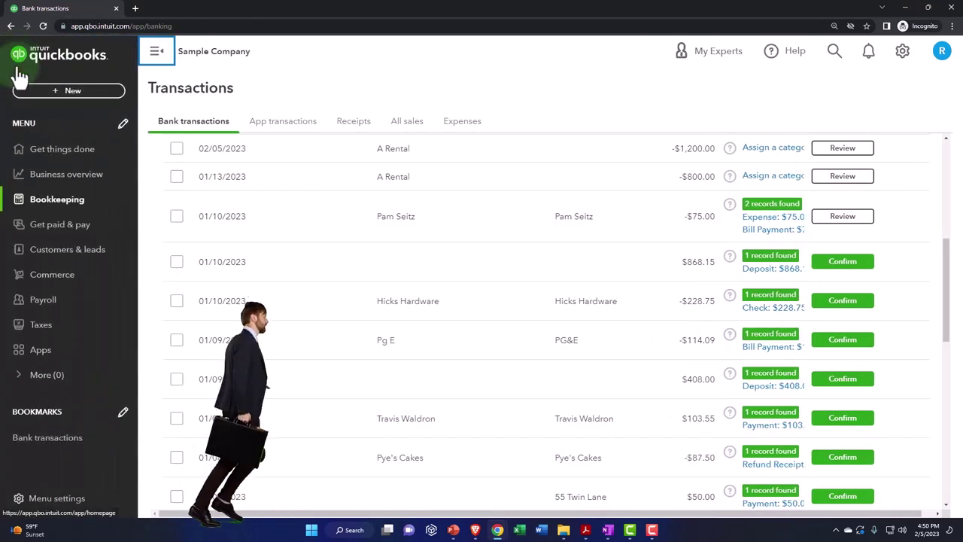
left_click(55, 203)
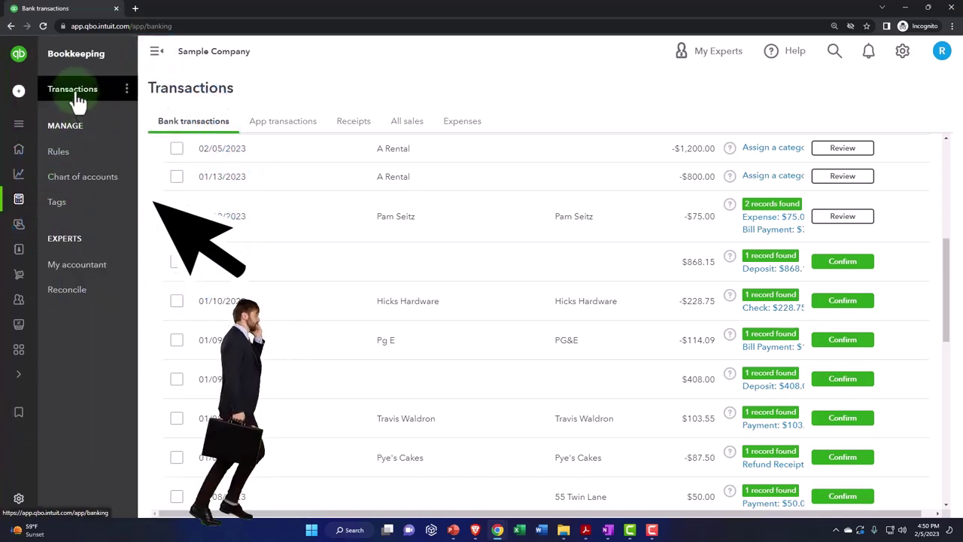
left_click(155, 49)
scroll(155, 225, "up", 4)
scroll(156, 272, "up", 1)
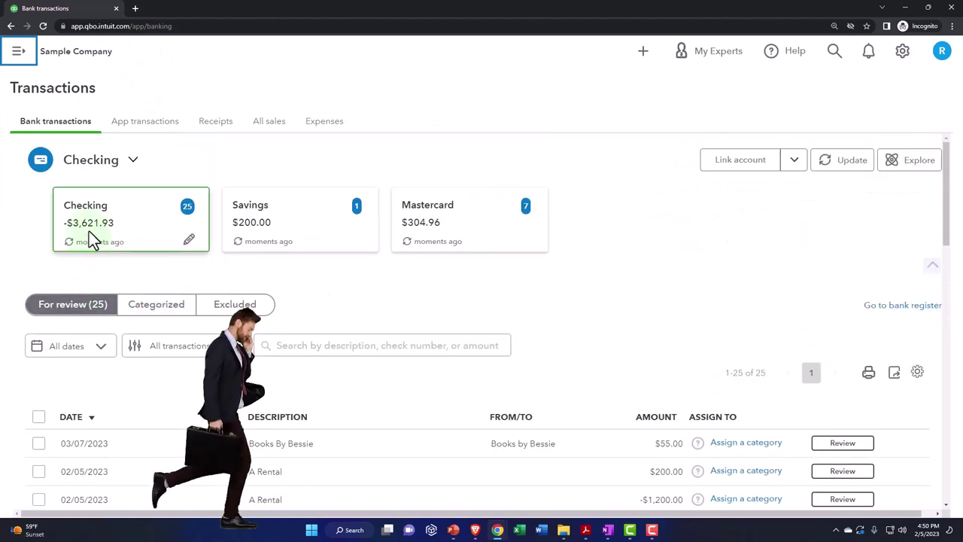
scroll(308, 286, "down", 3)
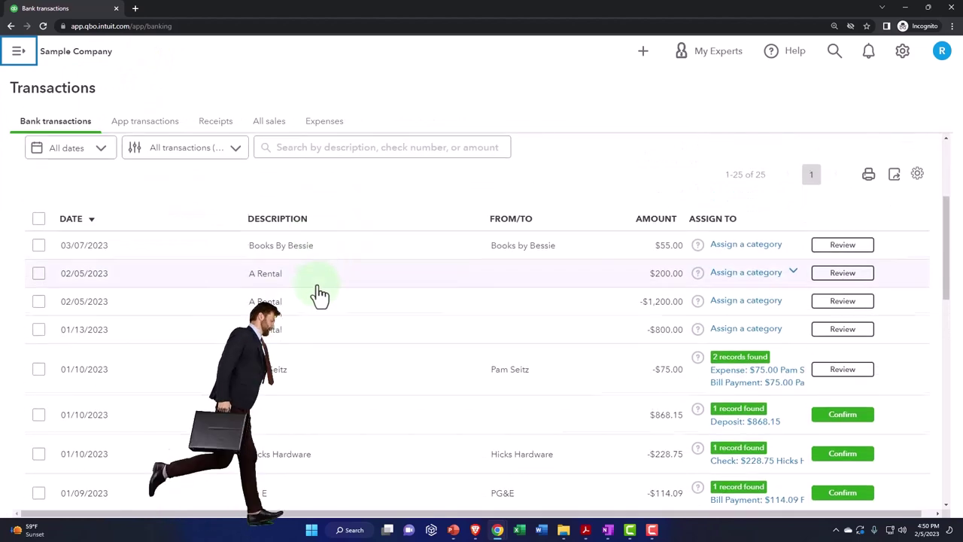